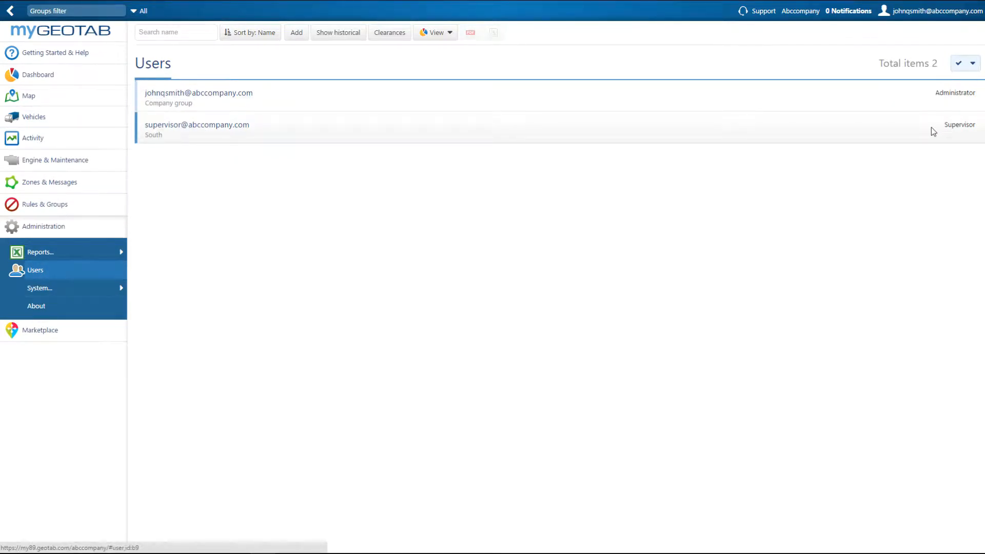
# - Start a new user record and enter the user's email address, first name and last name
pyautogui.click(296, 37)
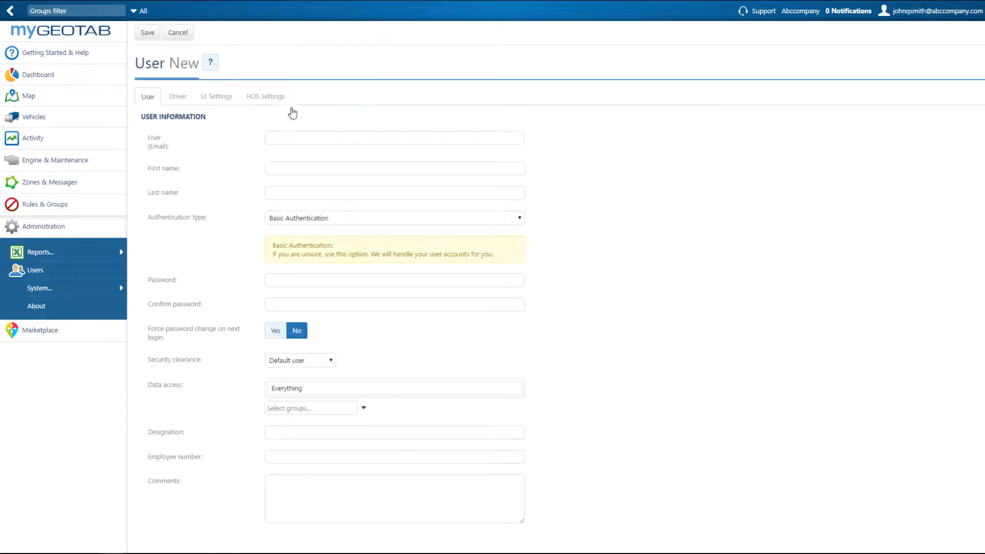
pyautogui.click(293, 137)
pyautogui.write('name@email.com')
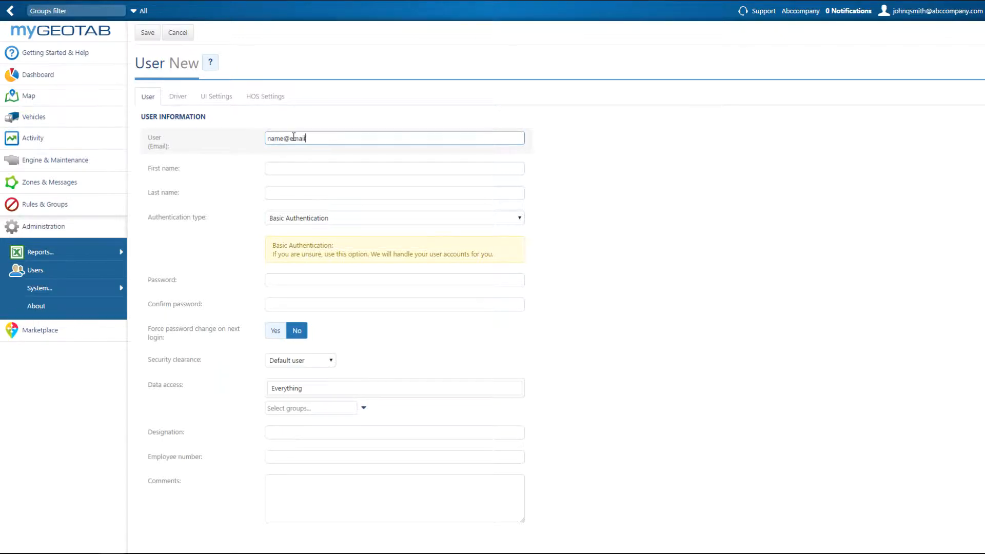
pyautogui.press('Tab')
pyautogui.write('first')
pyautogui.press('Tab')
pyautogui.write('last')
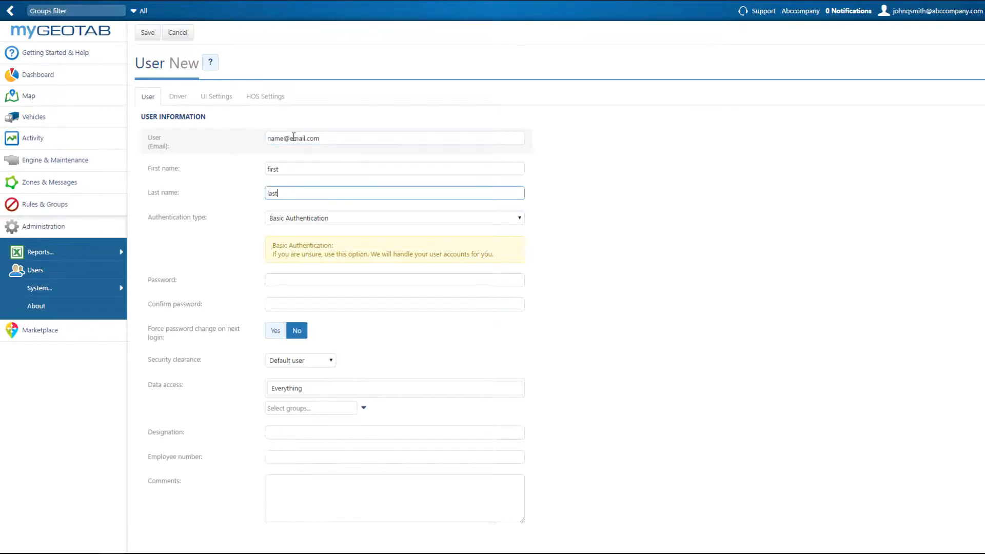
# - Enter the new user's account password and repeat it in the password confirmation
pyautogui.press('Tab')
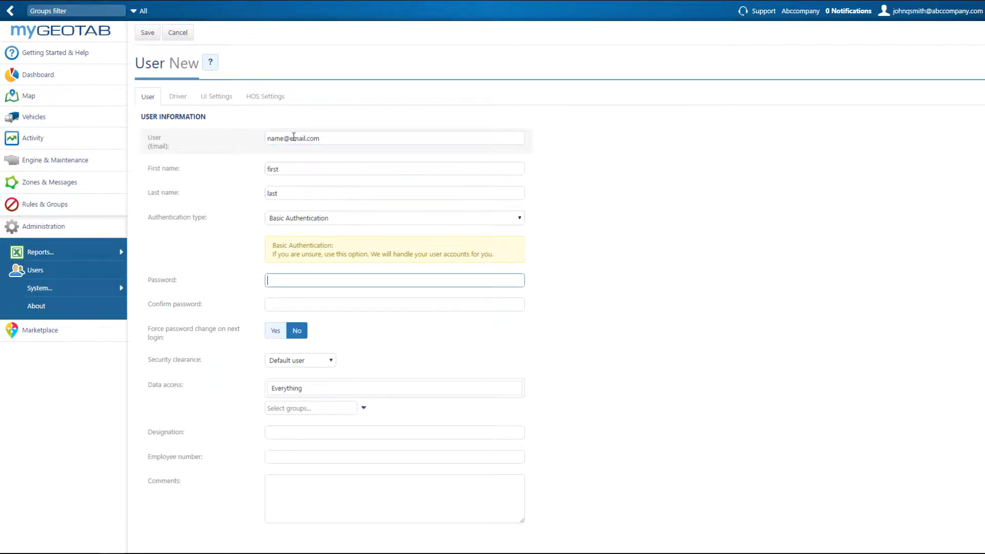
pyautogui.write('•••••••••')
pyautogui.press('Tab')
pyautogui.write('•••••••••')
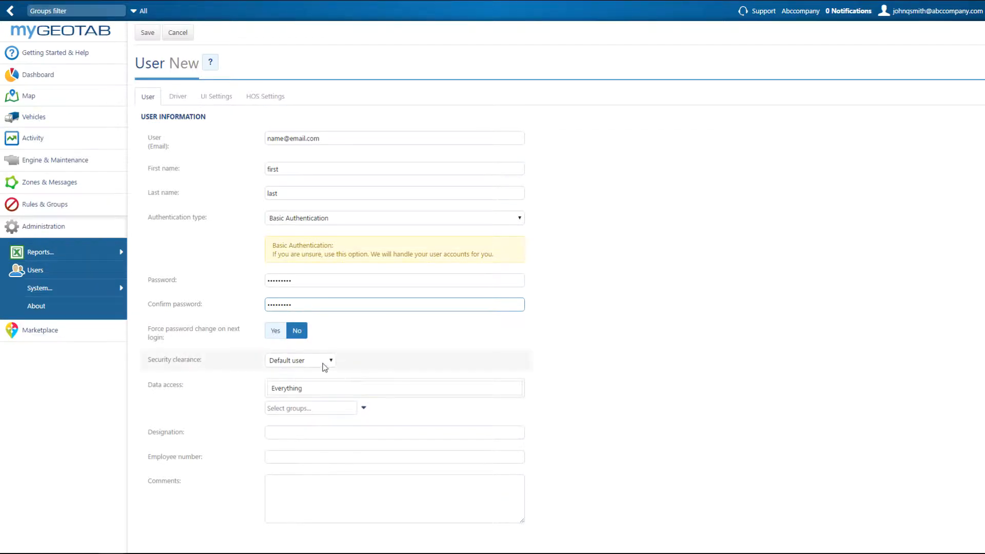
# - Choose Default user as the new user's security clearance
pyautogui.moveTo(324, 368)
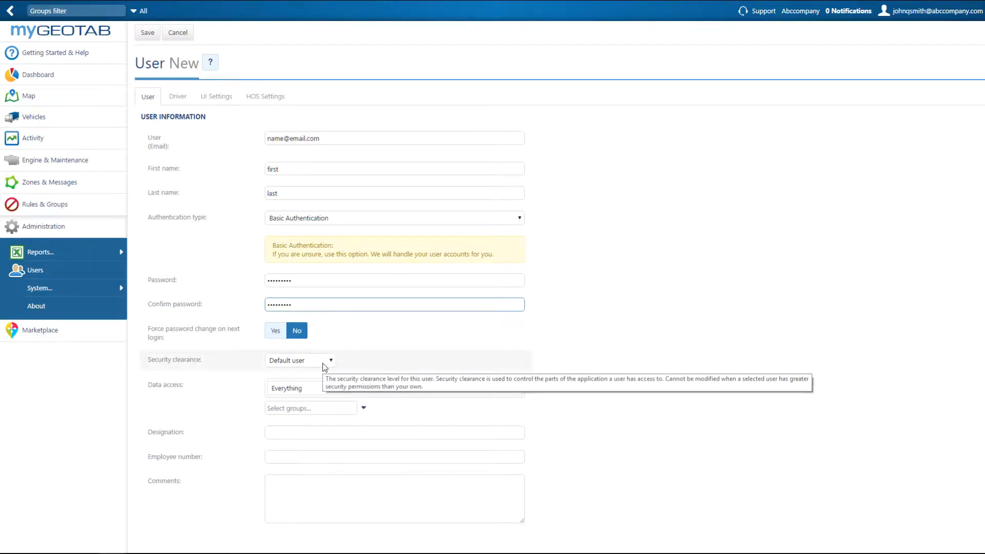
pyautogui.click(324, 361)
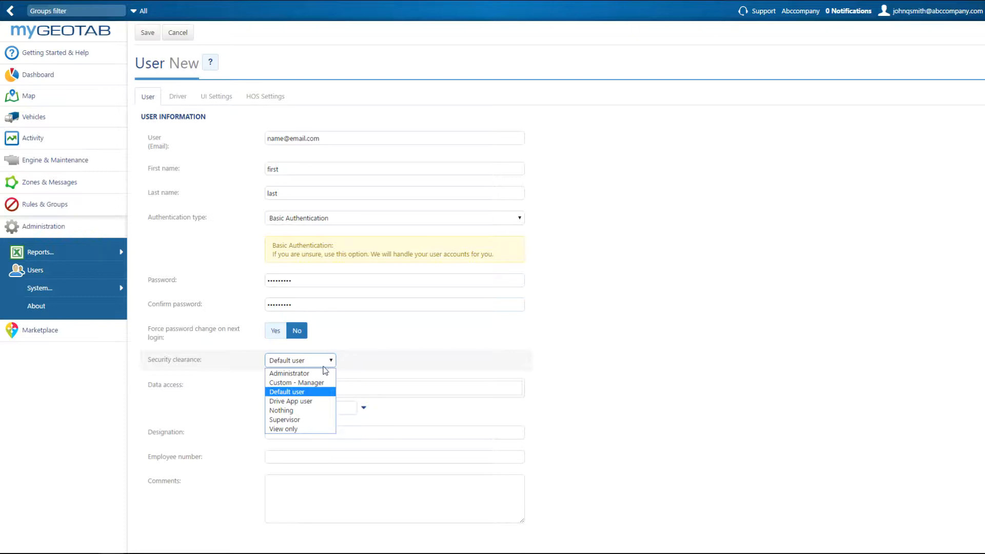
pyautogui.click(318, 394)
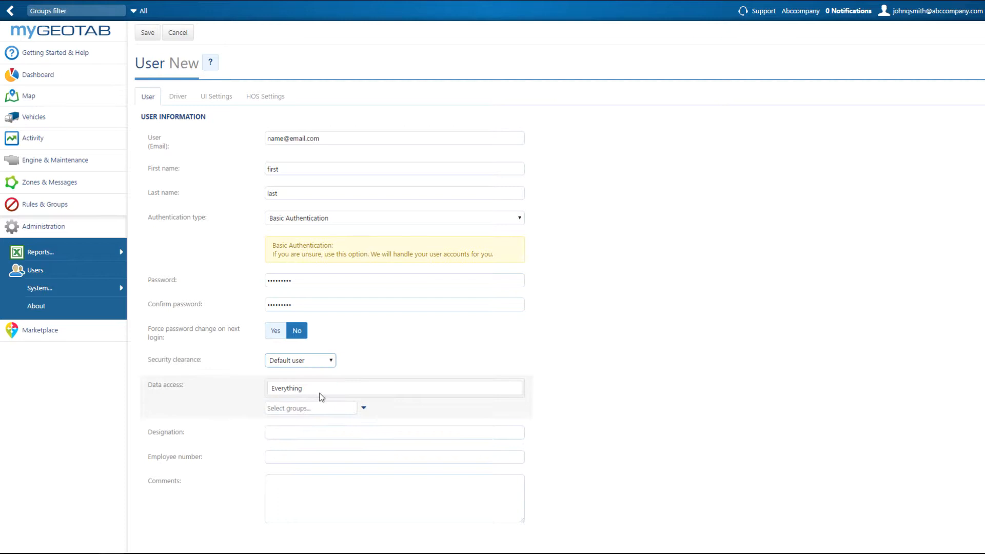
# - Limit the new user's data access to the East and North groups under Region
pyautogui.click(364, 410)
pyautogui.click(340, 429)
pyautogui.click(320, 473)
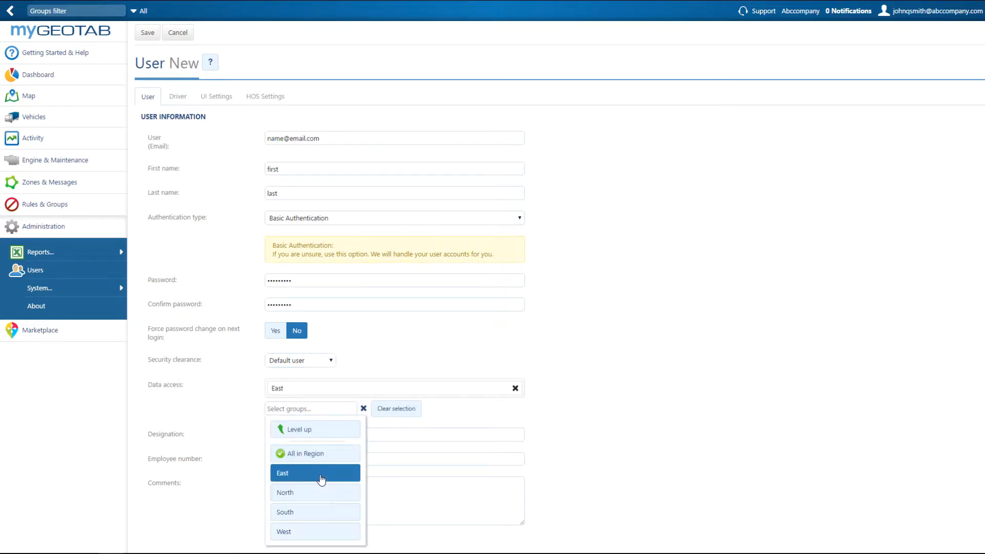
pyautogui.click(321, 492)
pyautogui.click(457, 435)
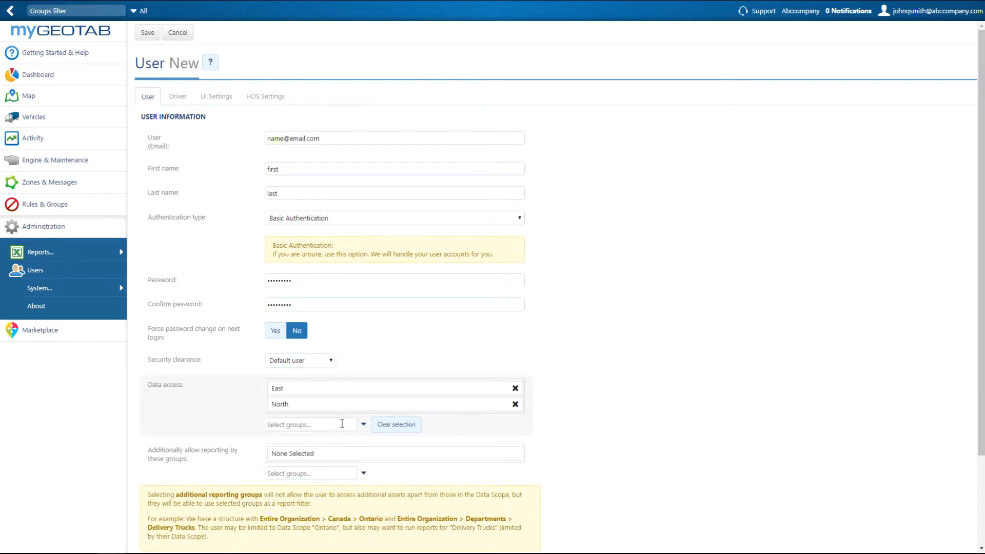
# - Mark the new user as a driver in the driver settings
pyautogui.scroll(-3, 341, 424)
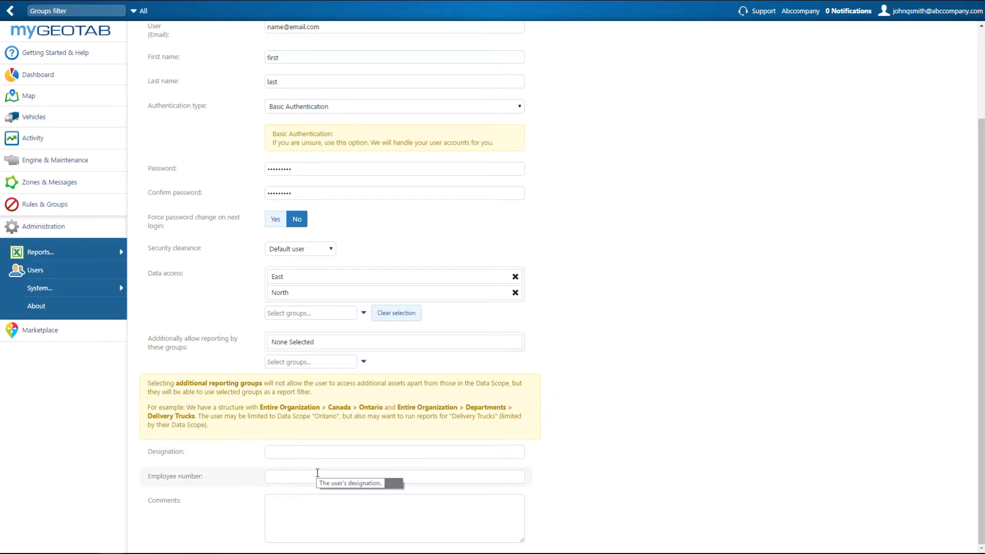
pyautogui.scroll(3, 316, 508)
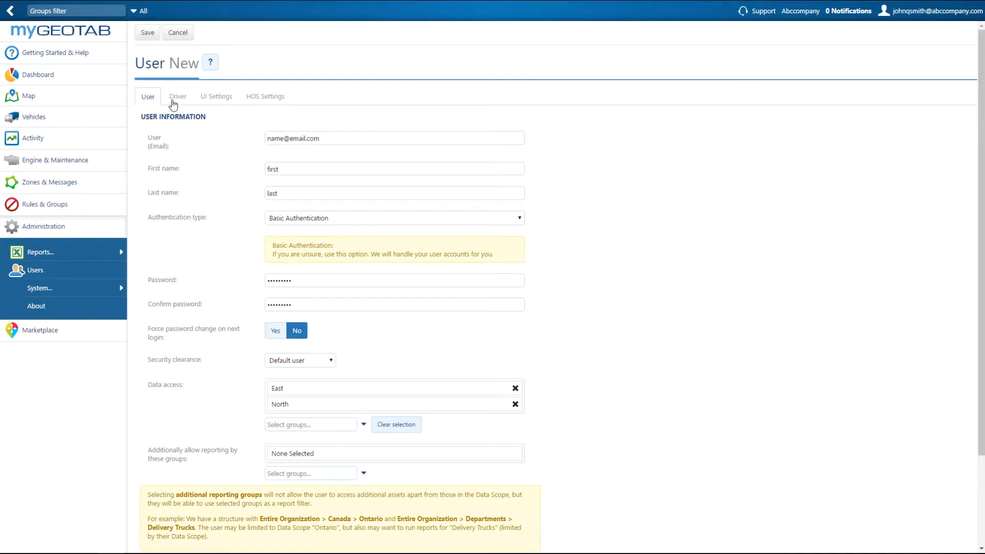
pyautogui.click(175, 97)
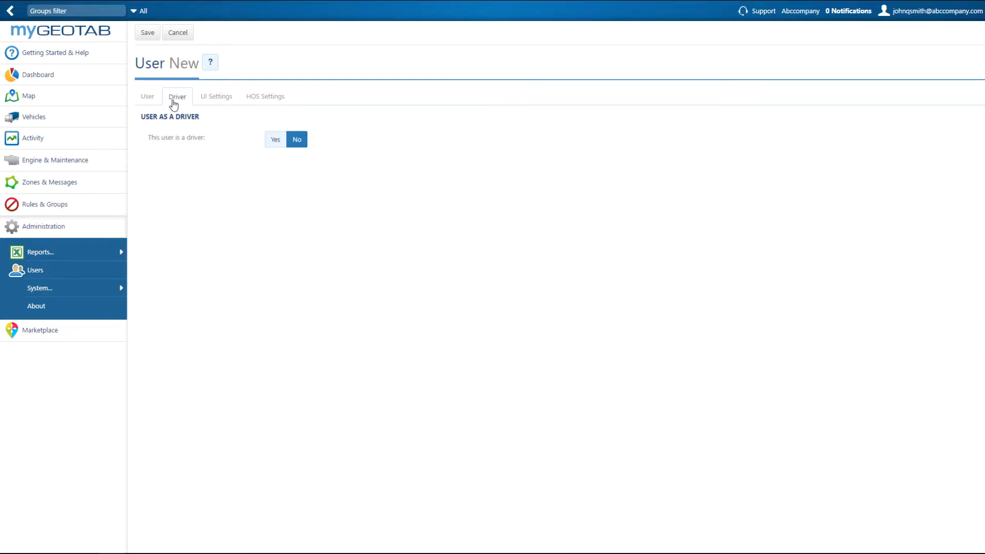
pyautogui.click(272, 143)
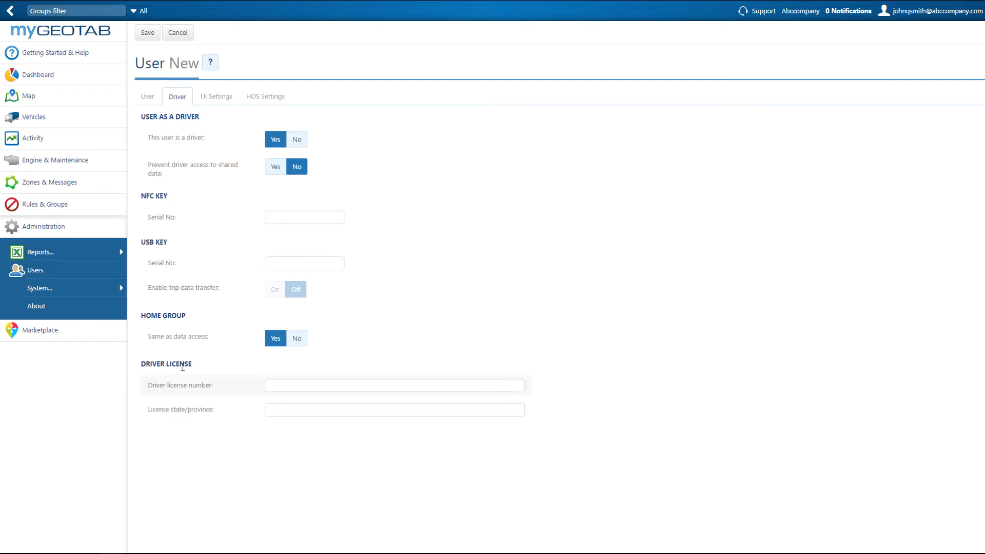
# - Review the new user's regional and UI settings, including the options for the default page at start-up
pyautogui.click(217, 100)
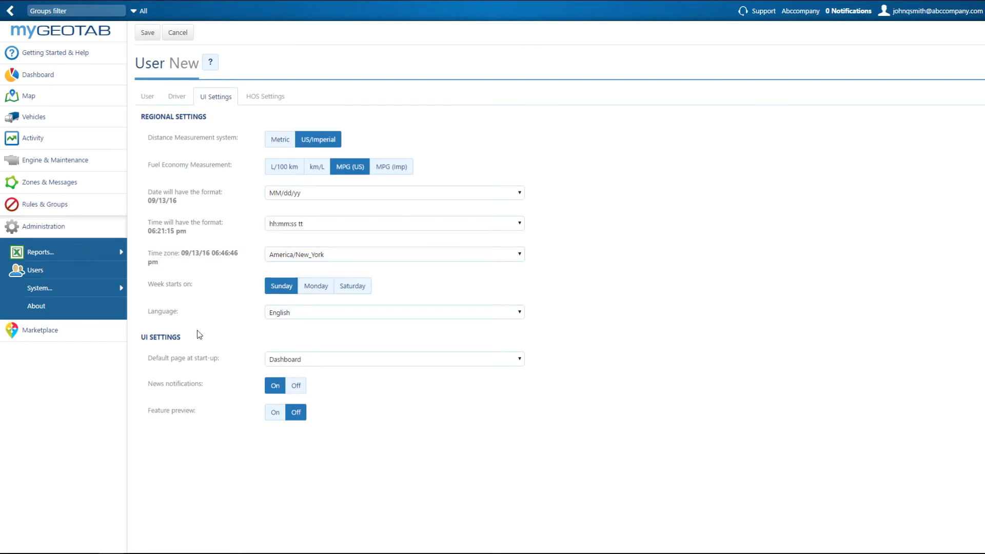
pyautogui.click(319, 365)
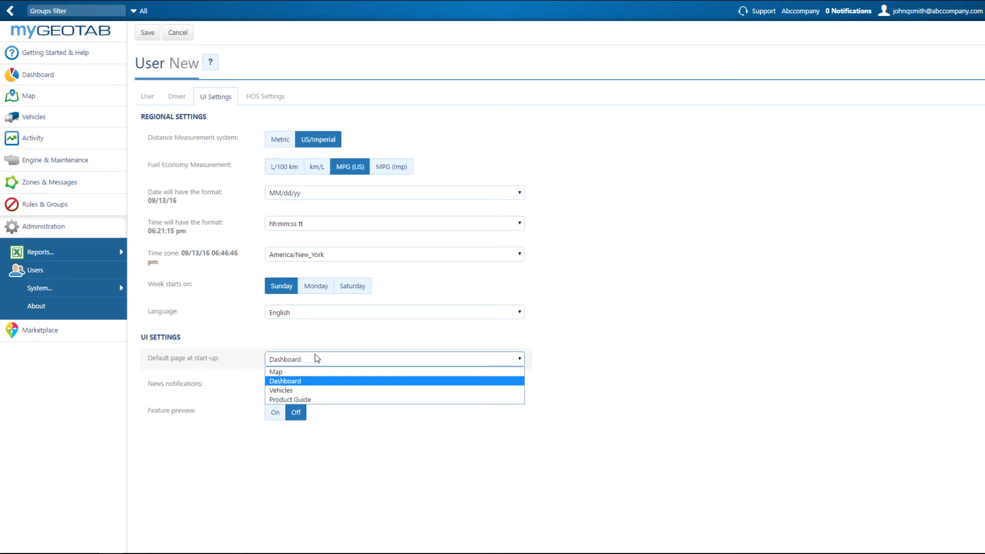
pyautogui.click(261, 98)
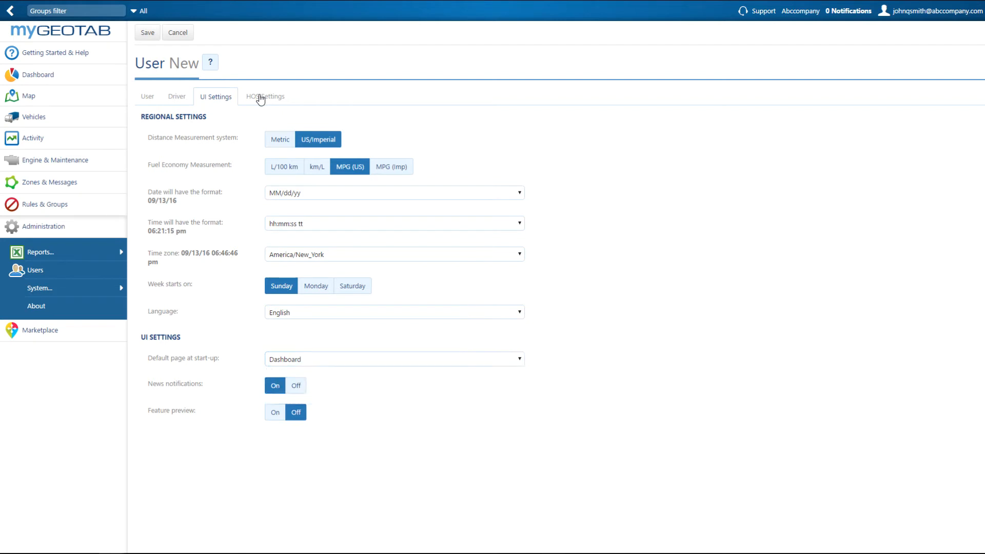
# - Choose No HOS ruleset as the user's hours of service rule set and save the new user
pyautogui.click(261, 98)
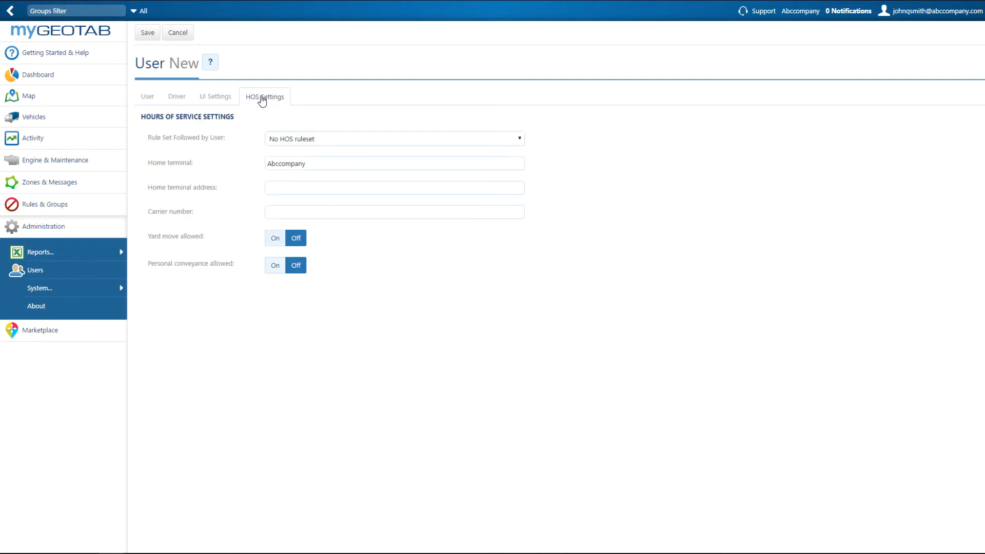
pyautogui.click(319, 143)
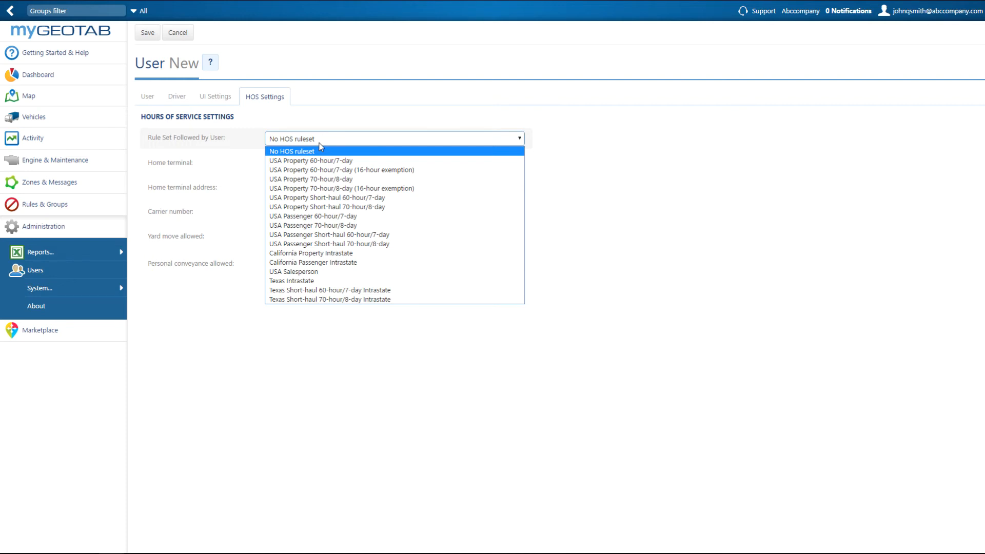
pyautogui.click(319, 149)
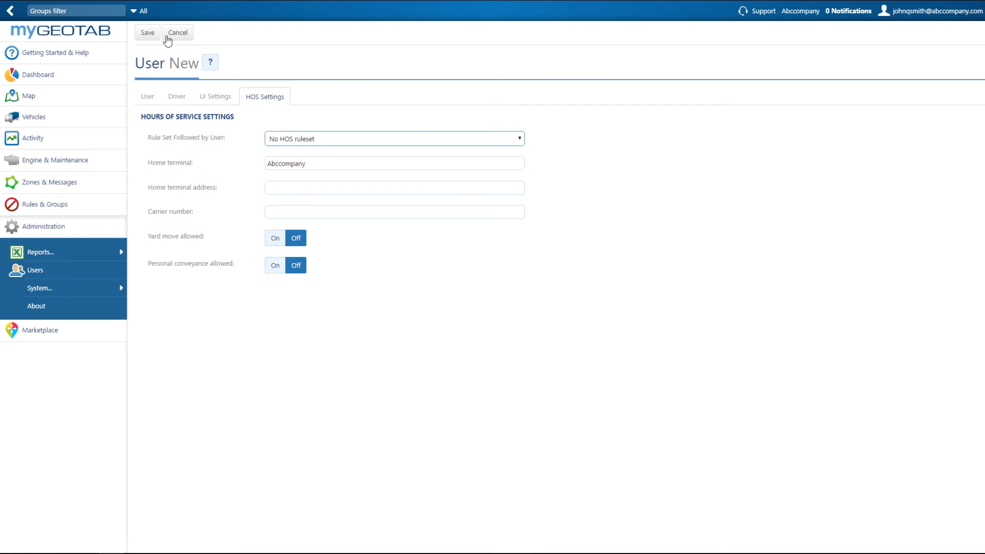
pyautogui.click(147, 32)
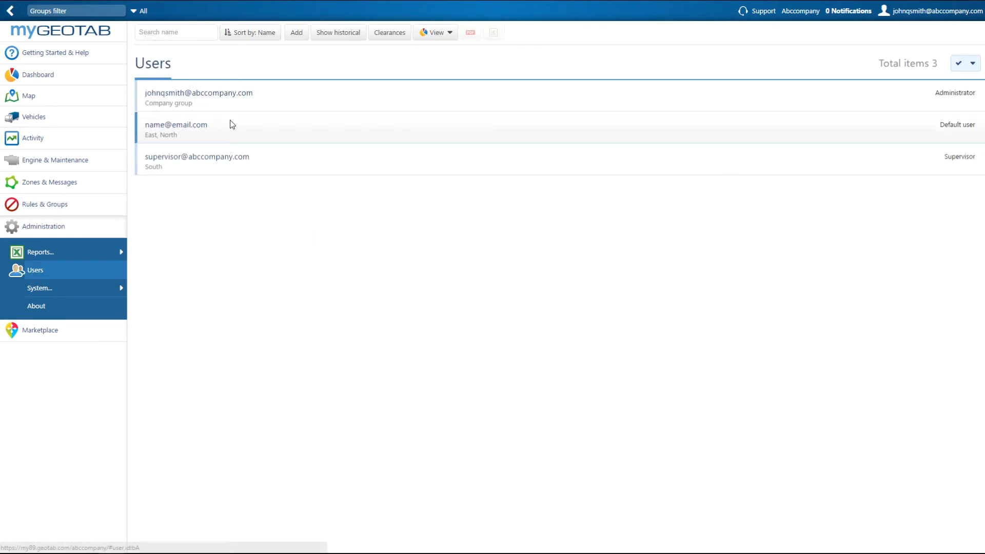
# - Open the newly added default user for editing, check the map settings and save the record
pyautogui.click(232, 124)
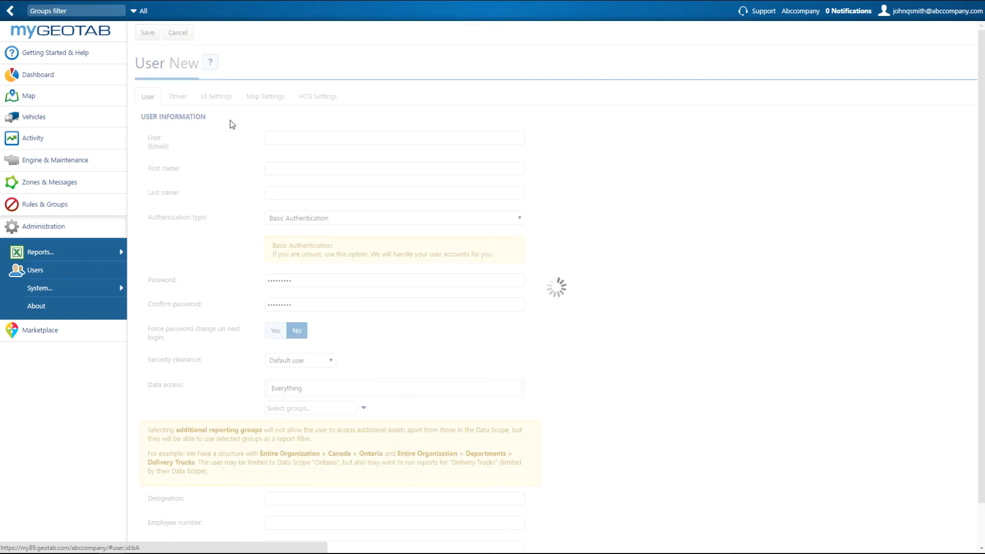
pyautogui.click(257, 99)
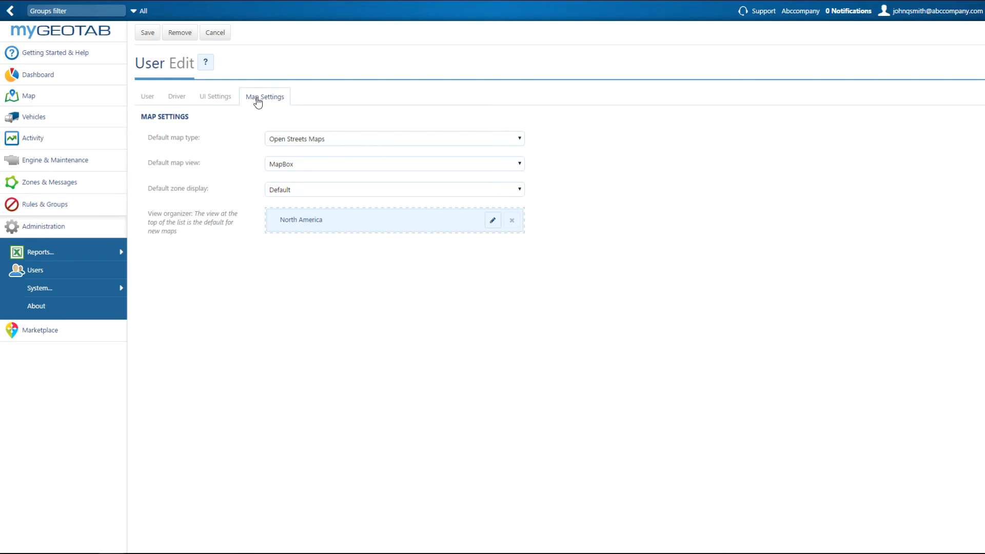
pyautogui.click(154, 37)
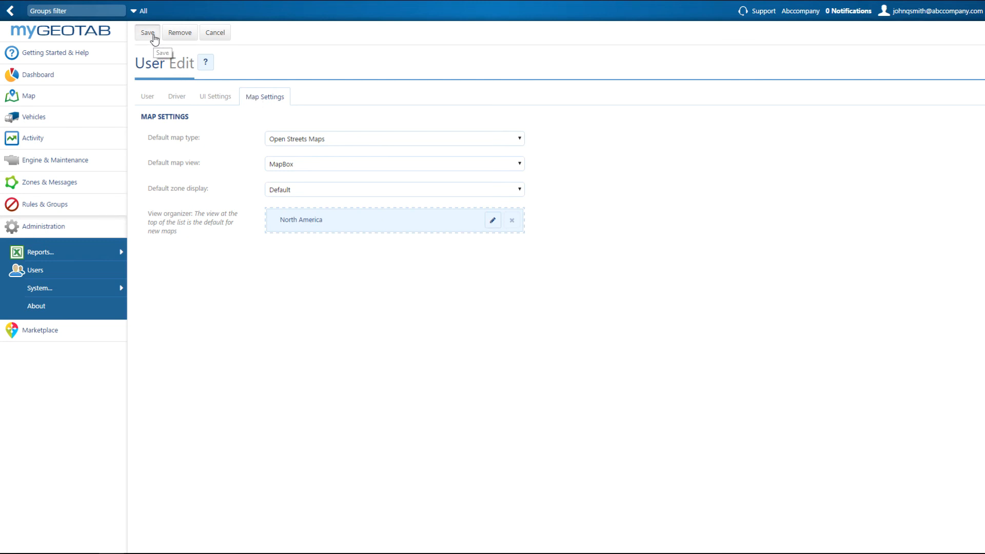